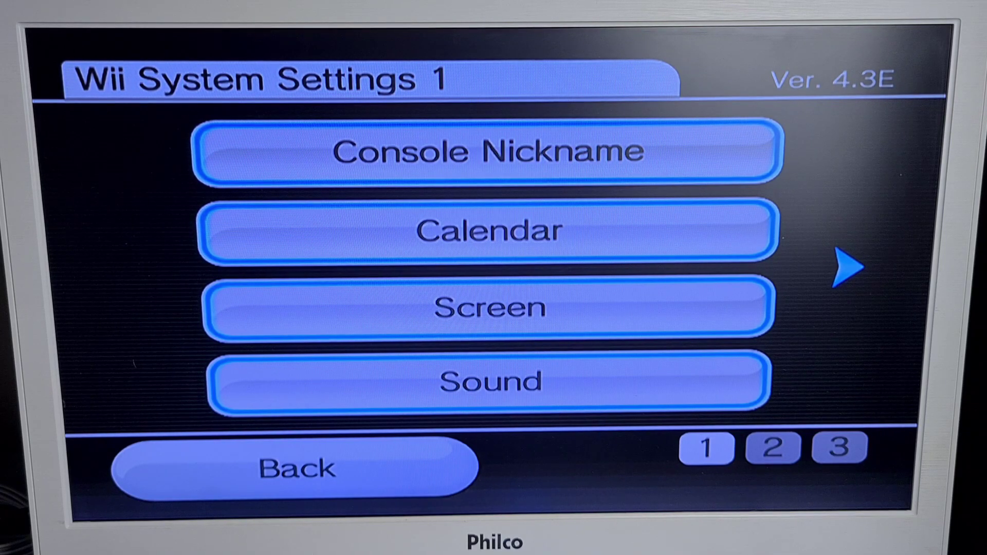
Step: Check the system version in the Wii System Settings and go back out to the console's main menu
key(Right)
key(Right)
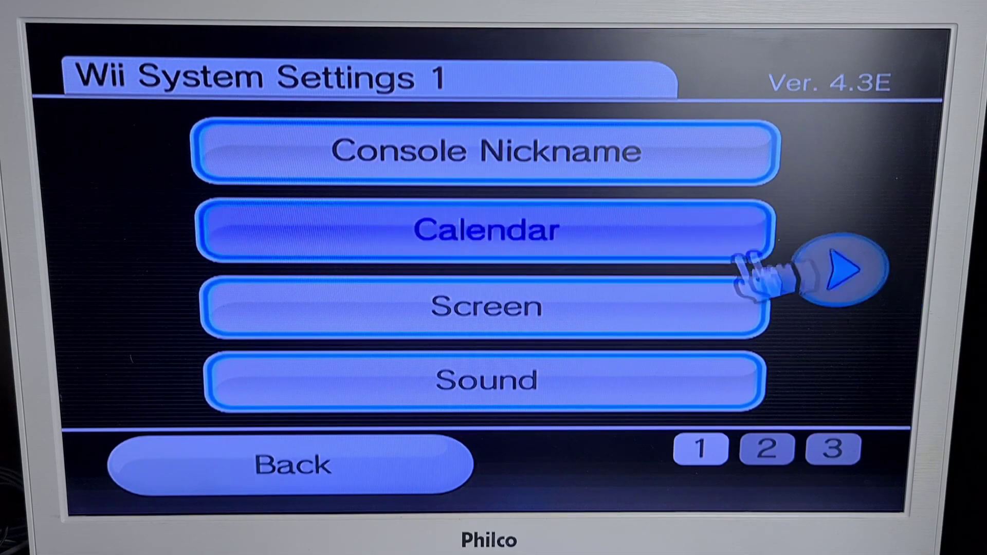
click(366, 484)
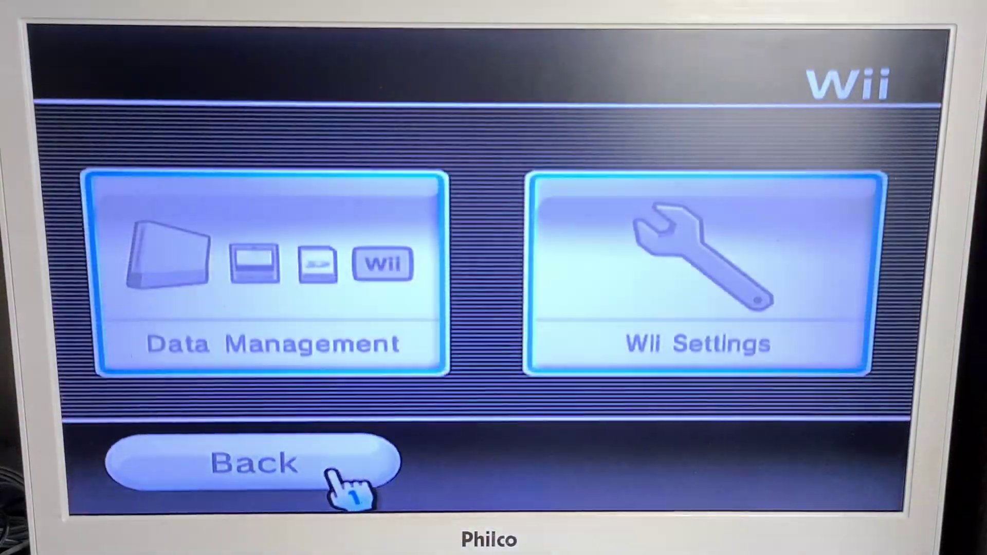
click(344, 483)
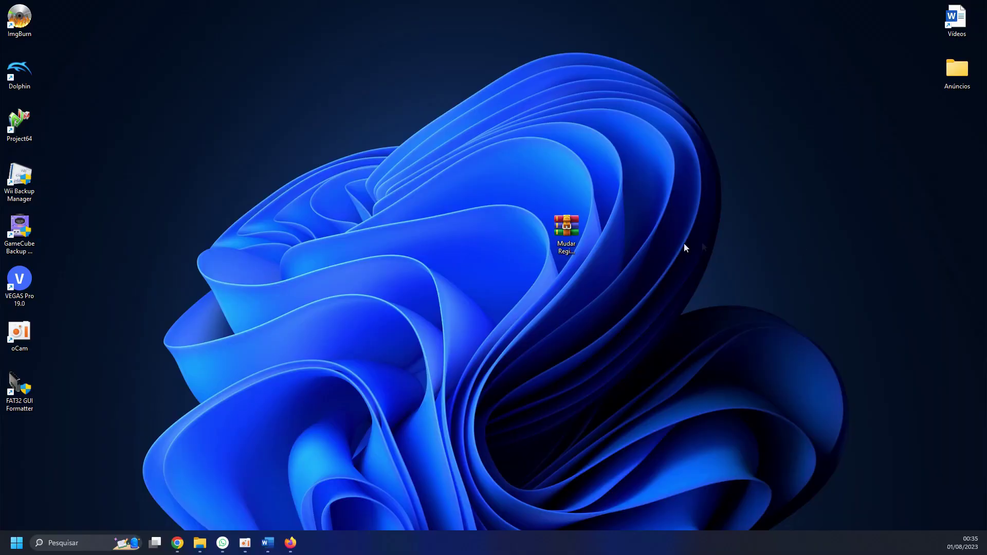
Step: Open the Mudar Região Wii.rar archive on the desktop, dismiss the licence reminder, and enter its Mudar Região Wii folder
click(564, 227)
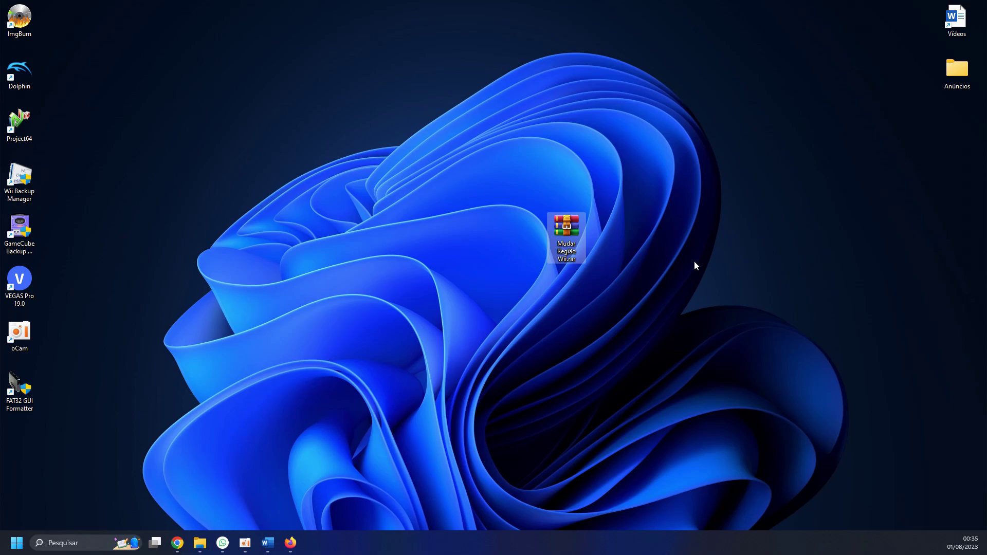
double_click(566, 228)
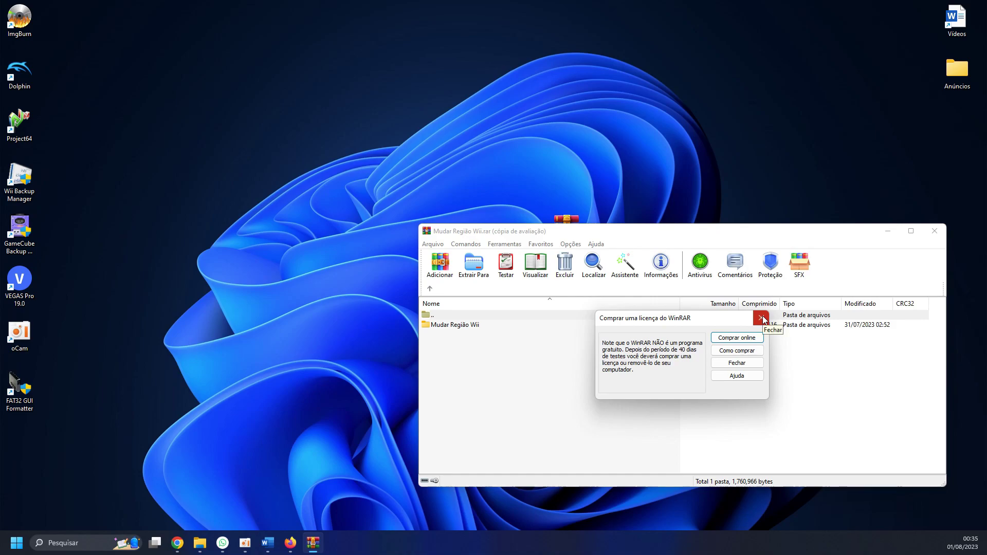
click(761, 318)
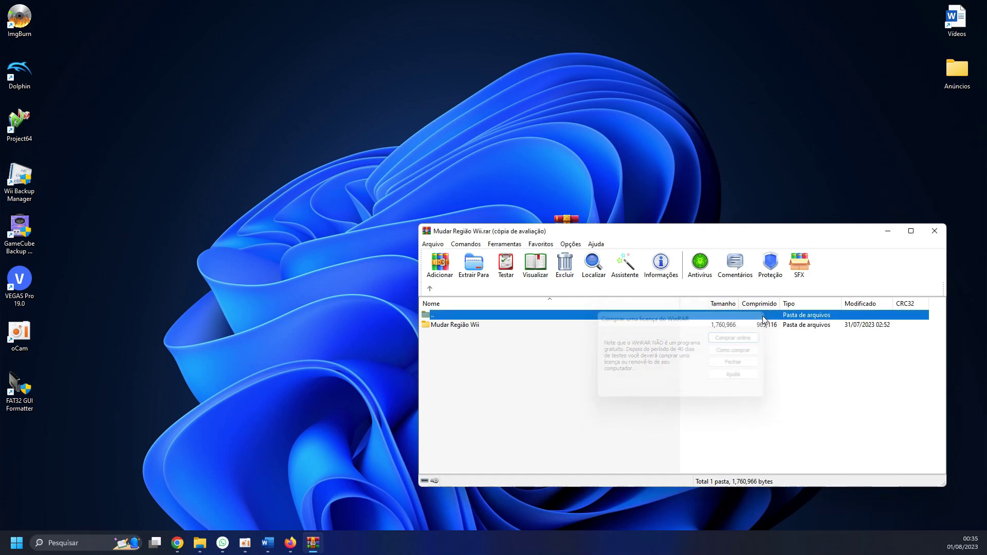
double_click(486, 326)
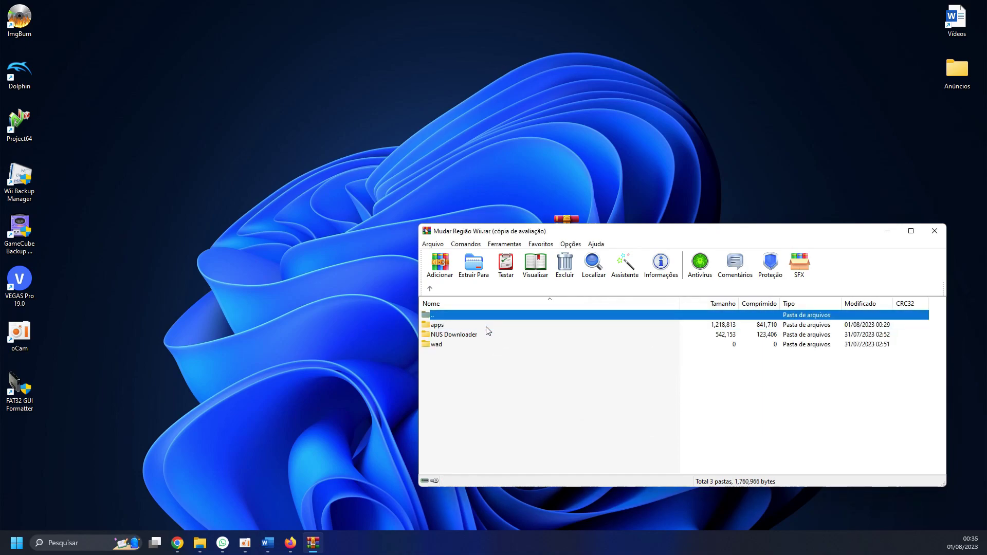
Step: Extract the NUS Downloader folder from the archive to the desktop
click(514, 401)
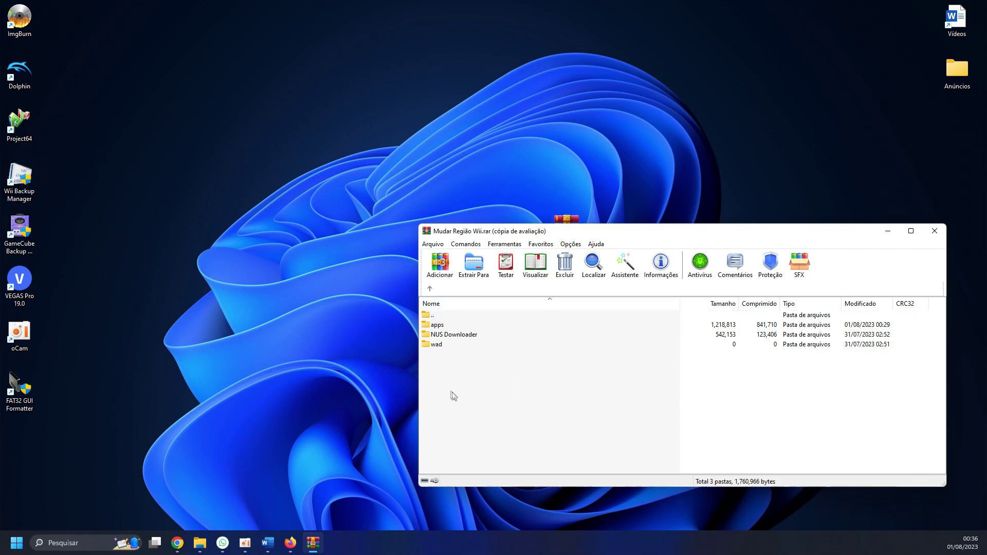
drag(441, 410, 476, 332)
click(483, 375)
click(467, 324)
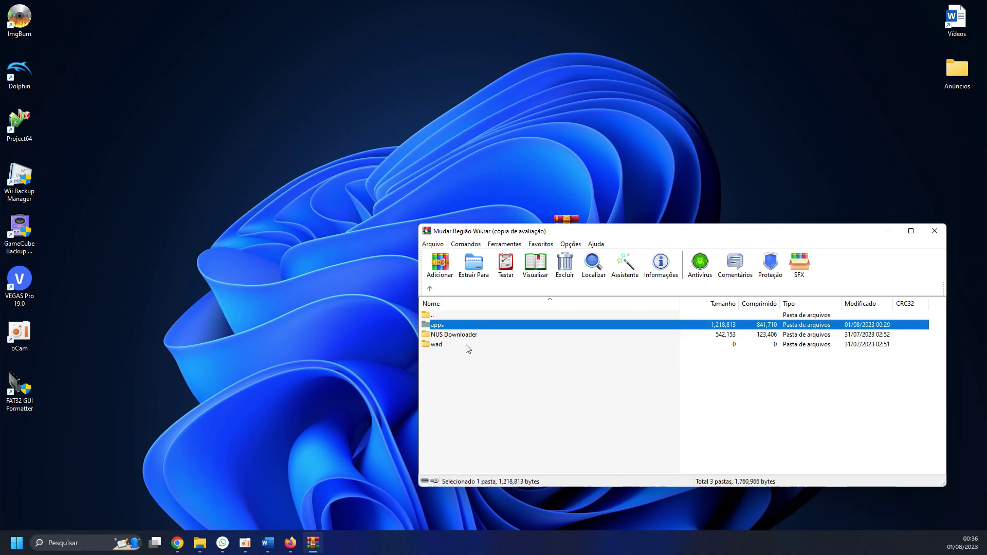
click(468, 345)
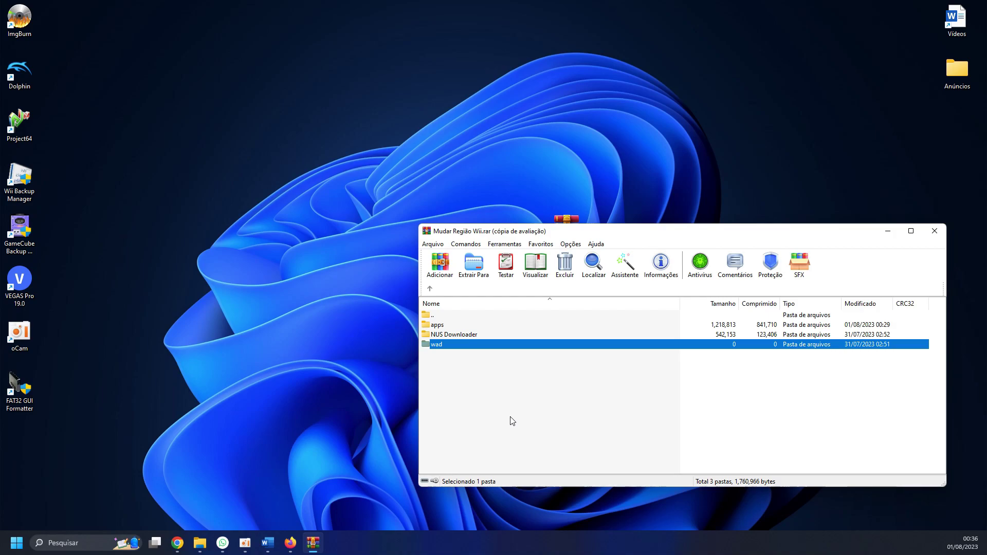
click(481, 334)
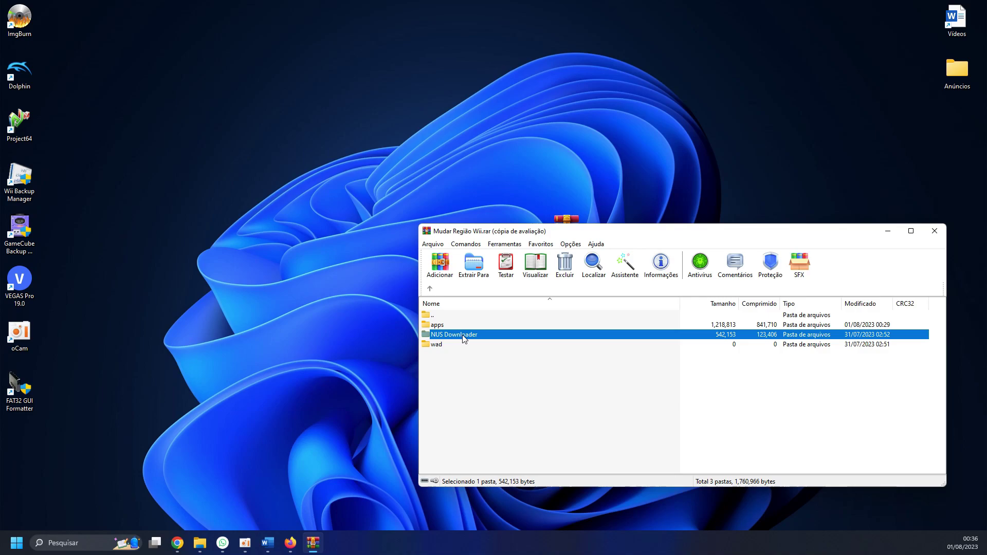
drag(465, 337, 521, 205)
drag(539, 110, 538, 110)
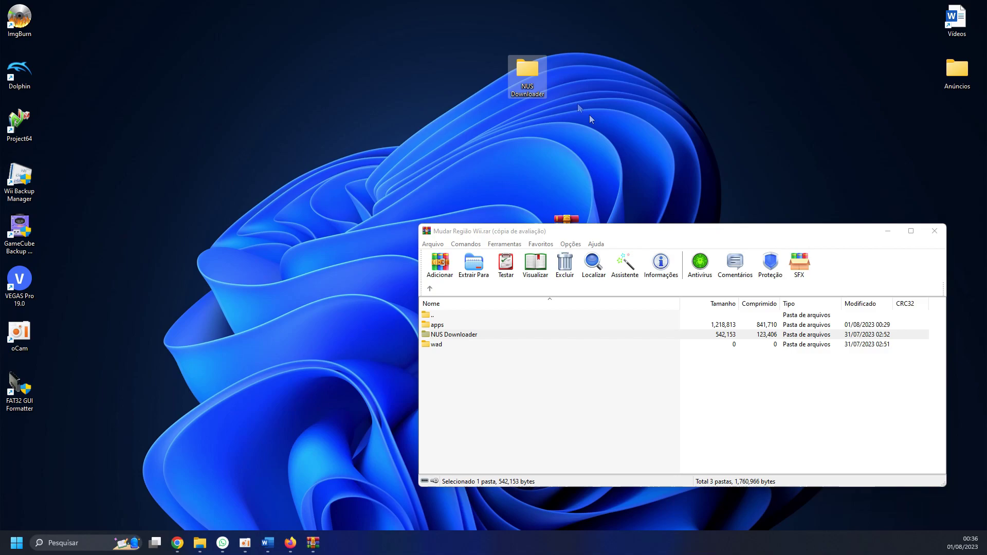
Step: Launch NUS Downloader.exe from the extracted NUS Downloader folder and minimize the folder window
double_click(522, 61)
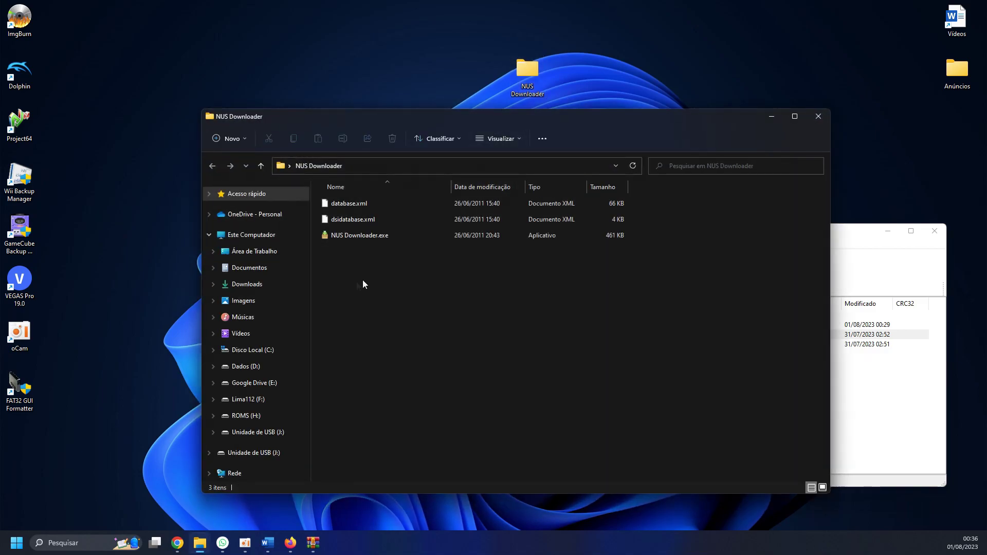
click(365, 237)
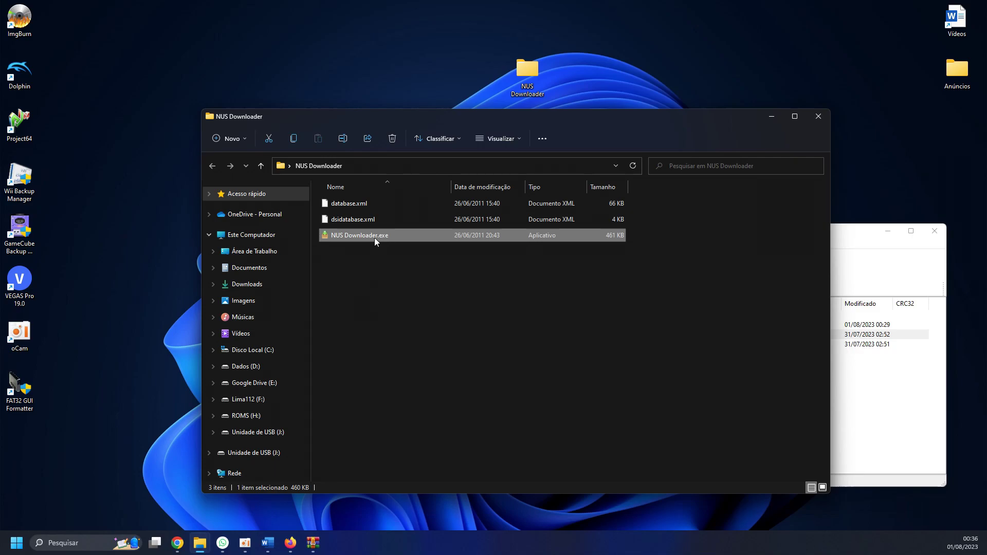
double_click(375, 238)
drag(148, 99, 517, 170)
click(770, 118)
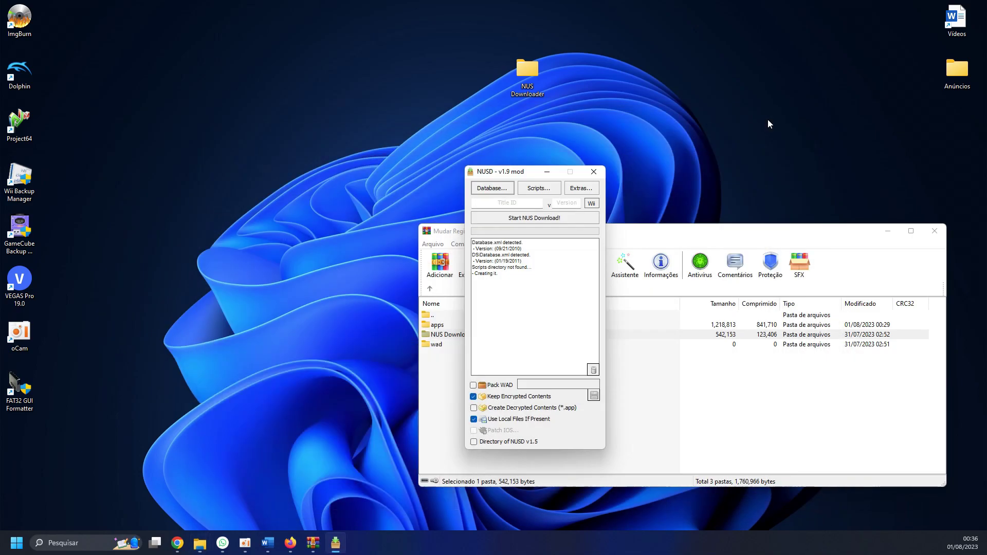
Step: Update the NUSD title database, continuing past the exception dialog
click(498, 189)
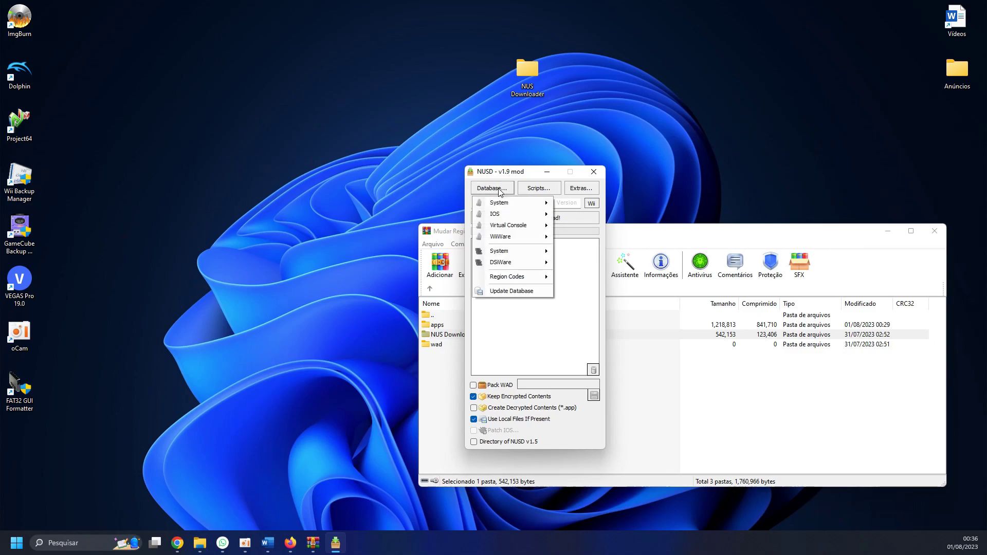
click(523, 292)
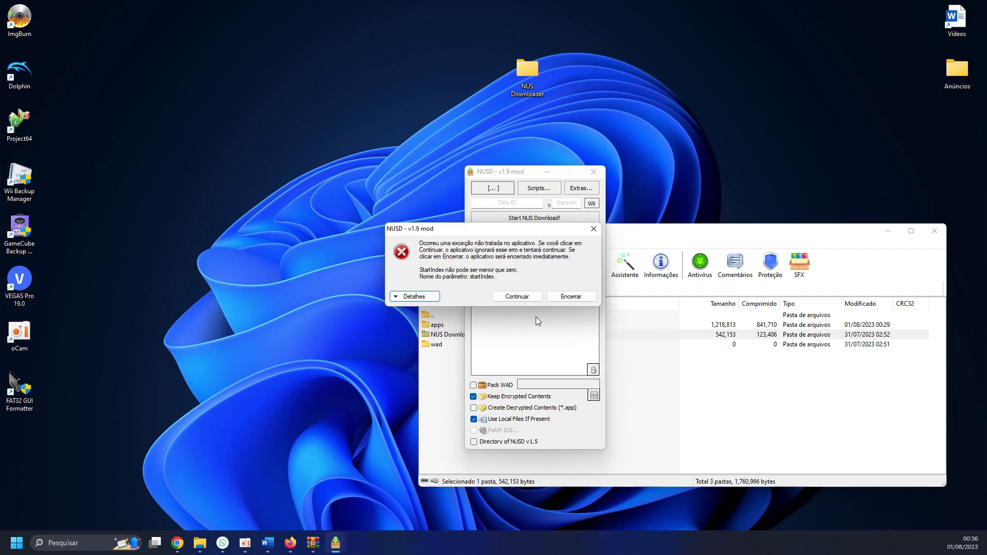
click(519, 296)
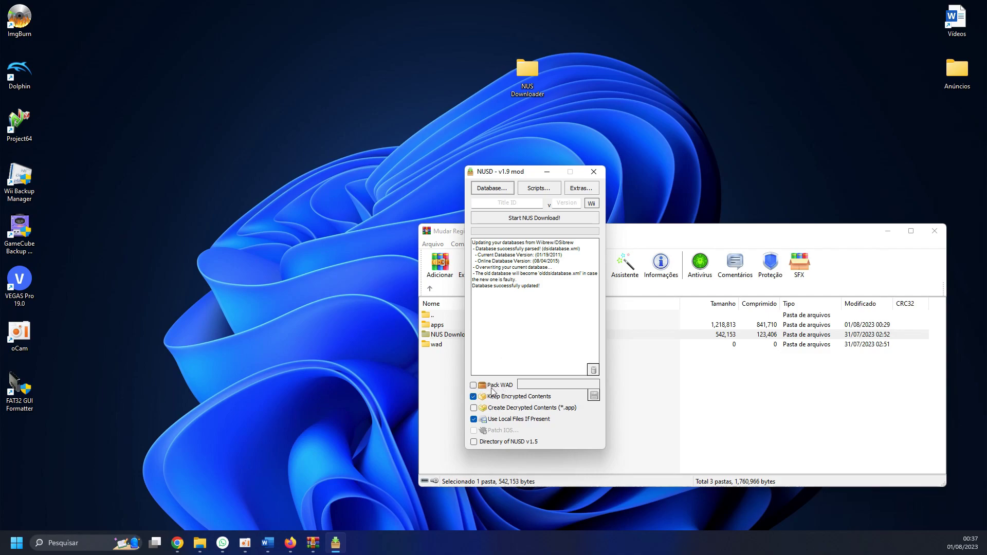
Step: Download System Menu v513 (4.3U) from the System database with Pack WAD enabled and Keep Encrypted Contents disabled
click(473, 386)
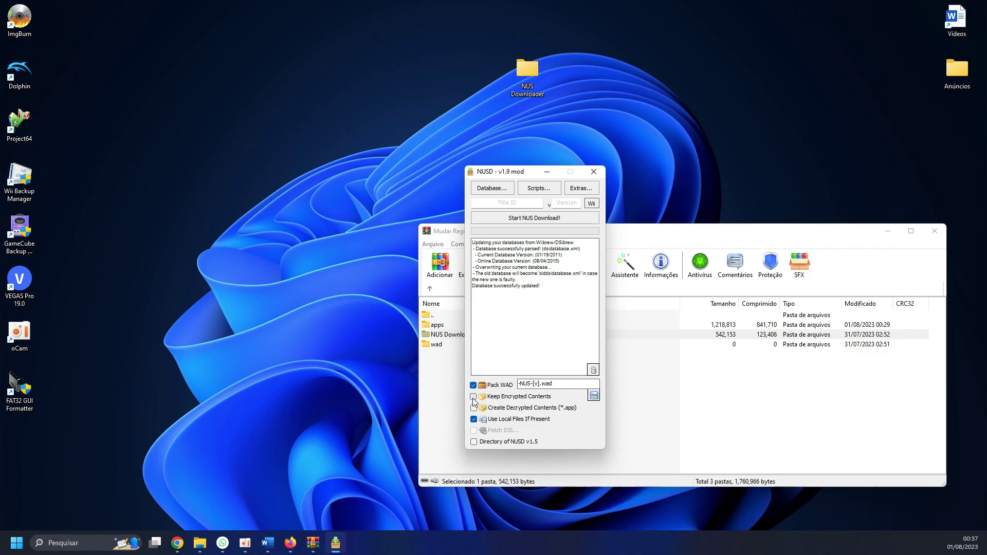
click(492, 188)
mouse_move(512, 206)
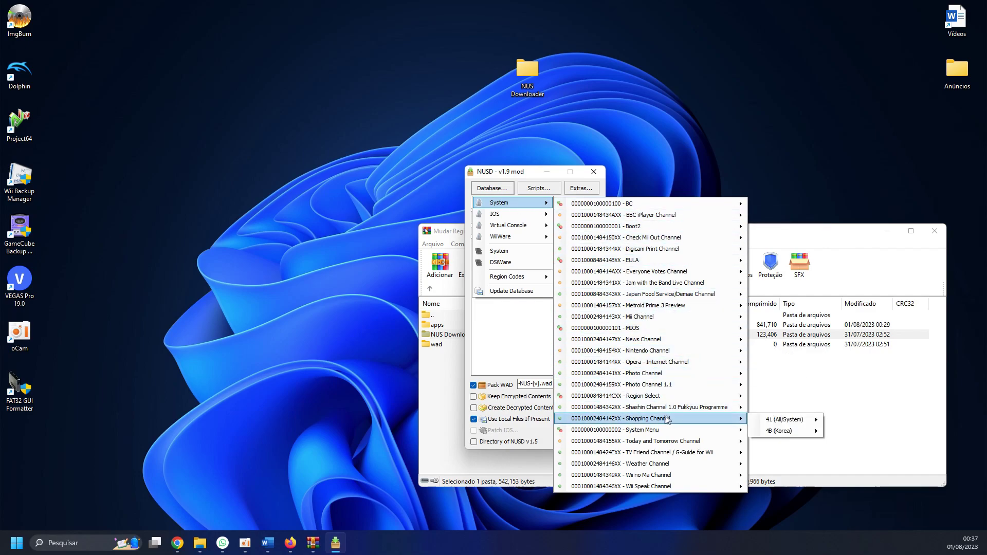
mouse_move(646, 433)
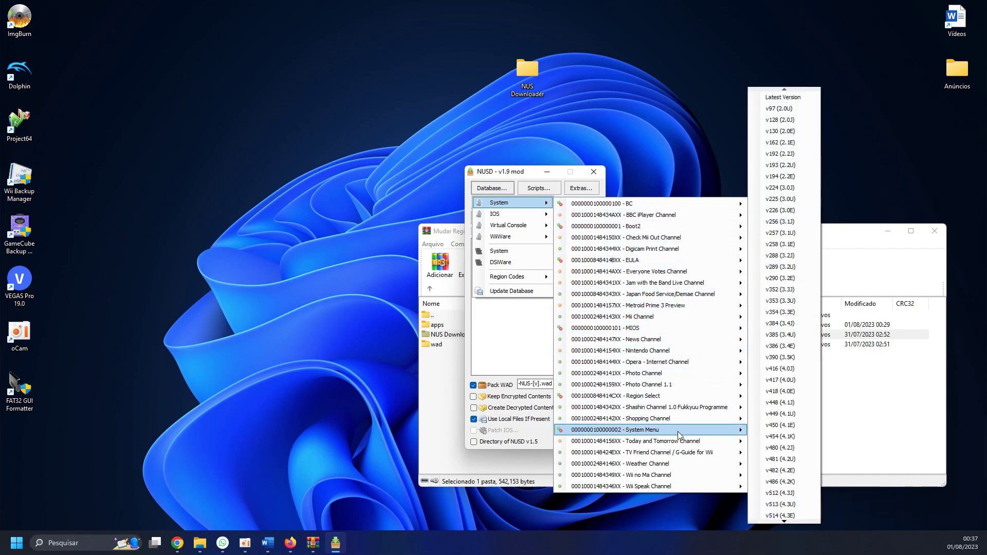
scroll(787, 520, down, 2)
scroll(787, 520, down, 2)
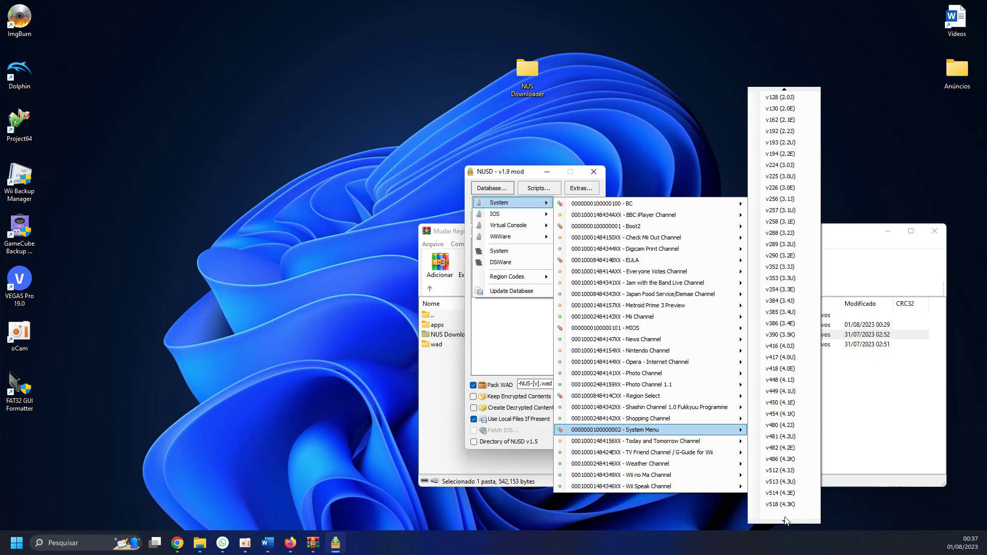
click(796, 482)
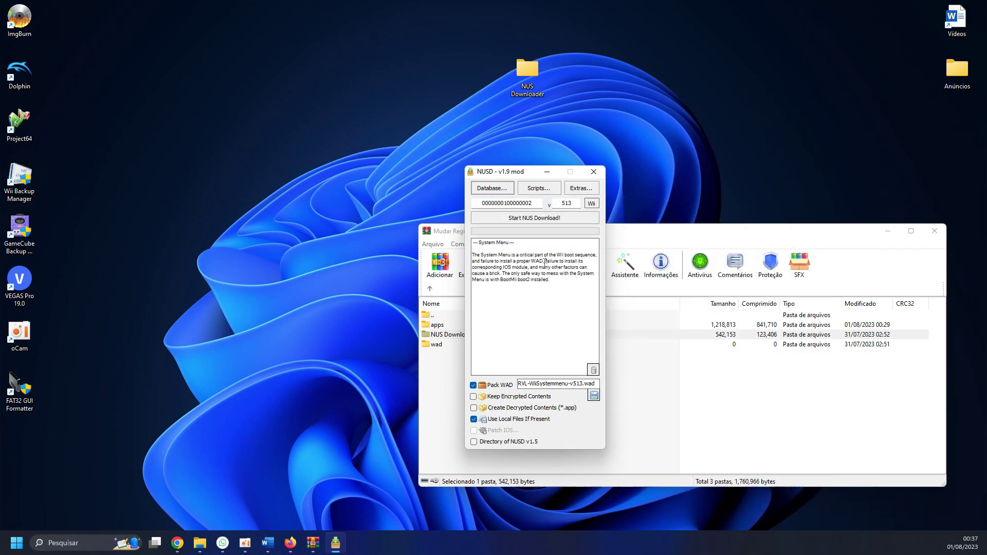
click(552, 221)
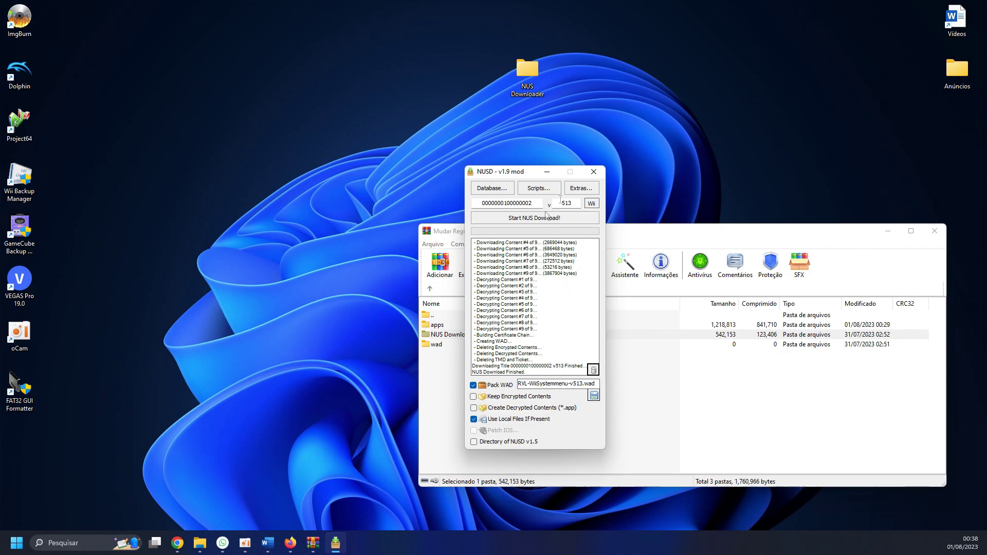
click(594, 172)
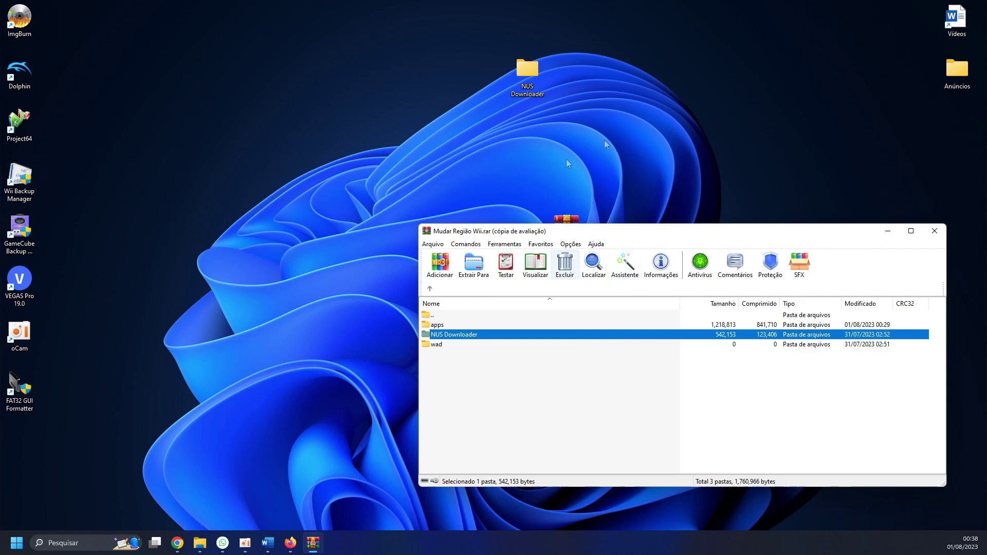
click(888, 231)
double_click(534, 70)
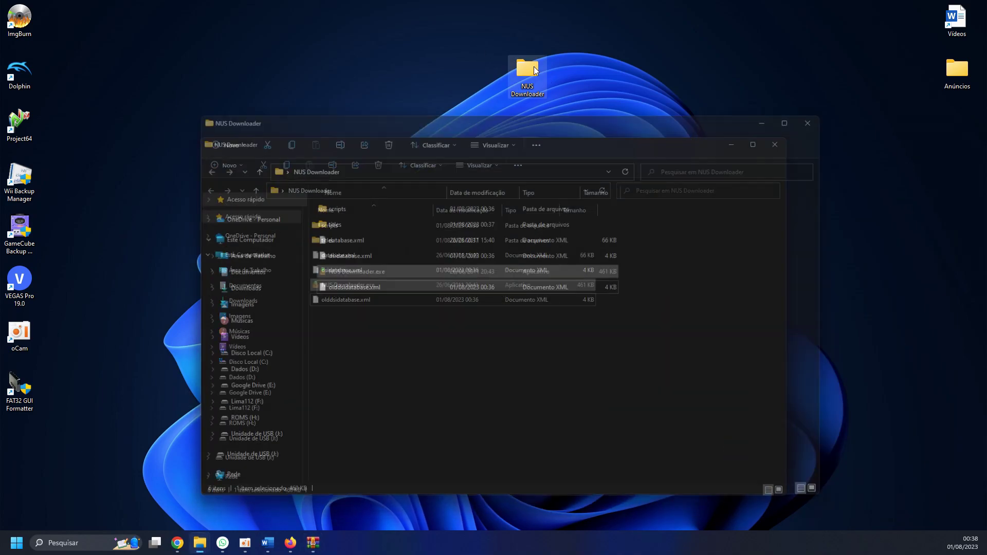
click(459, 335)
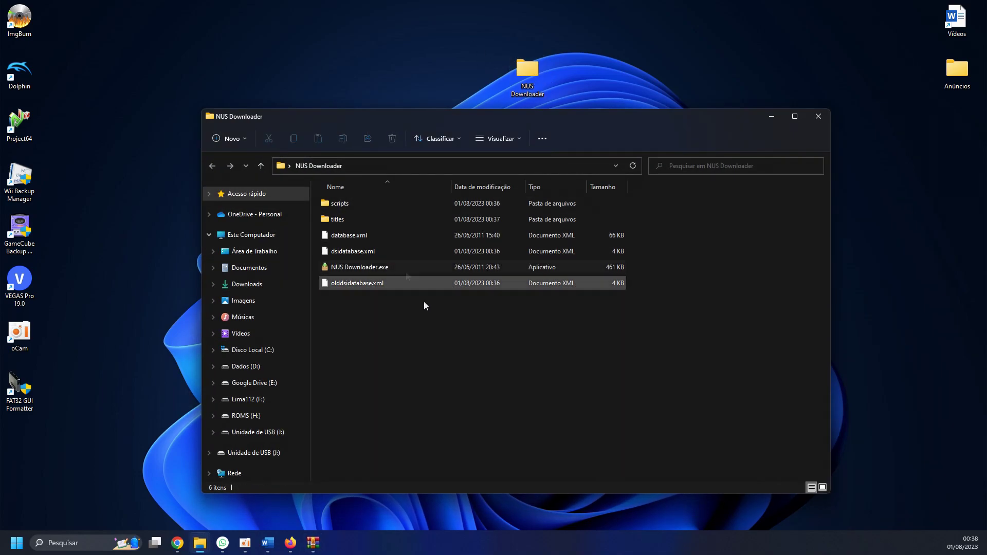
click(360, 206)
click(424, 337)
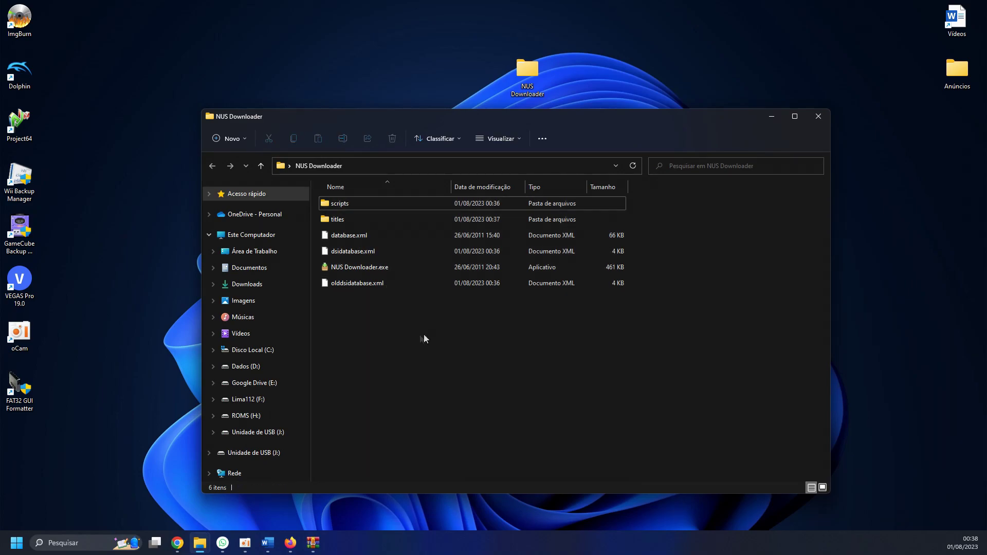
double_click(369, 217)
double_click(365, 203)
double_click(363, 205)
drag(370, 301, 396, 309)
click(392, 204)
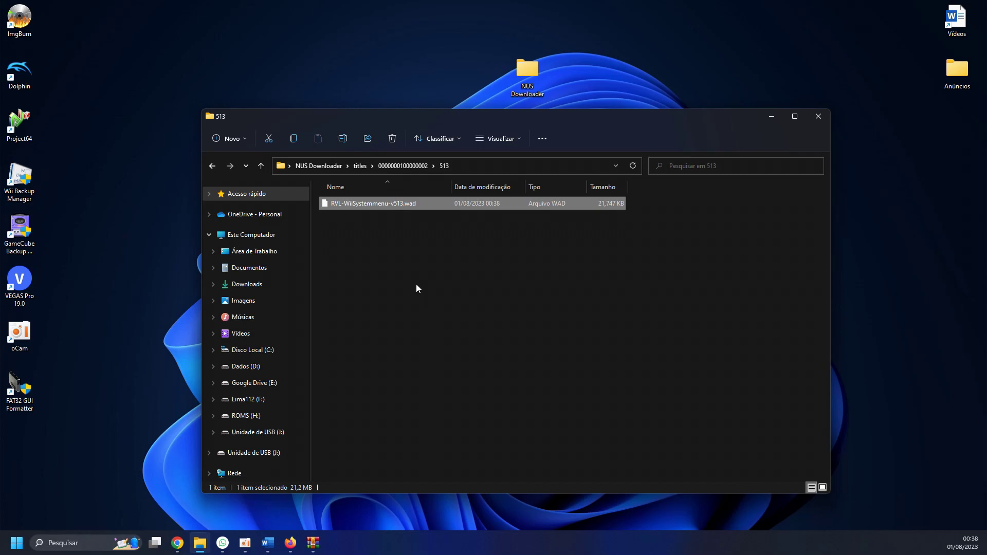
Step: Place the archive window beside the 513 folder and add RVL-WiiSystemmenu-v513.wad to the archive's wad folder
mouse_move(314, 544)
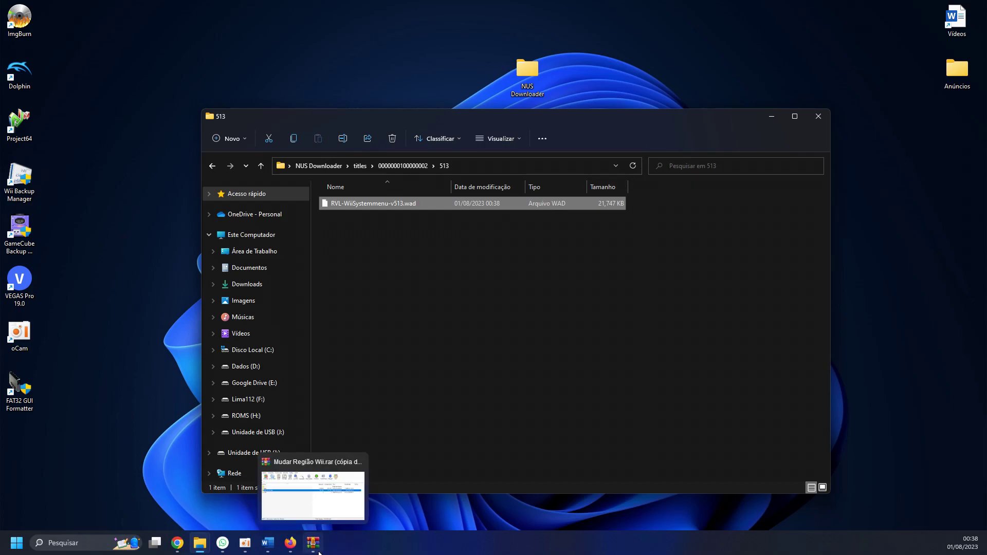
click(314, 488)
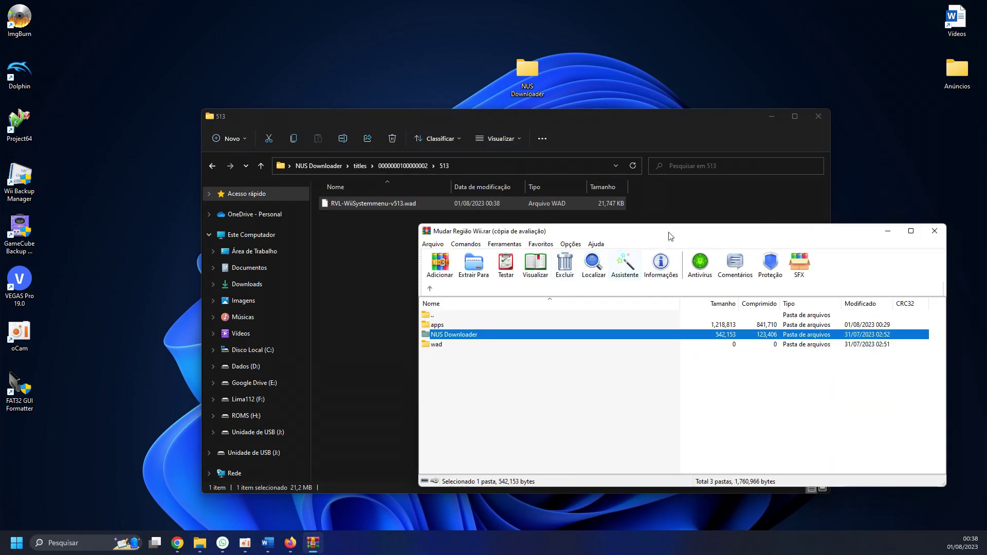
click(587, 388)
drag(720, 233, 747, 235)
drag(668, 114, 560, 102)
click(776, 418)
drag(264, 192, 299, 192)
click(749, 396)
double_click(520, 347)
drag(330, 194, 624, 414)
key(Return)
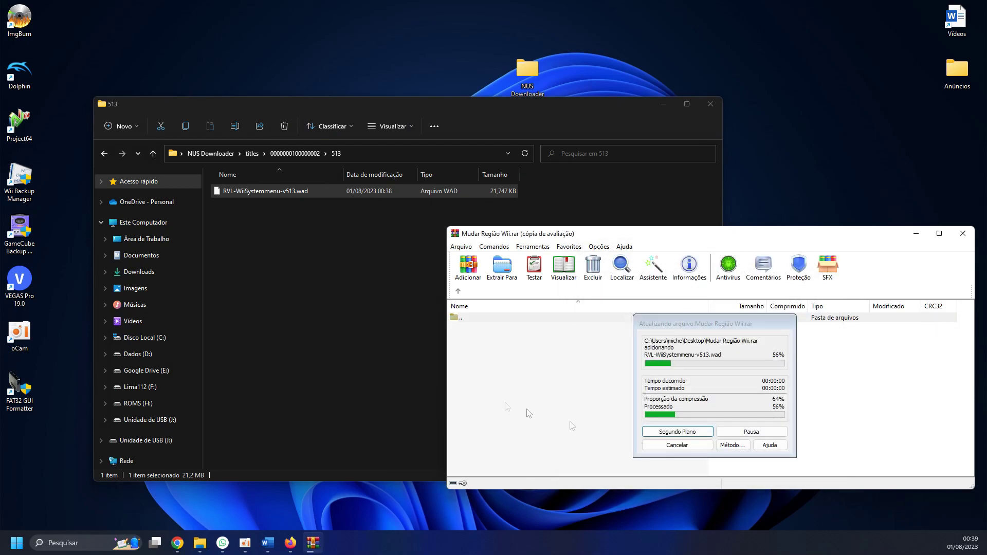
Step: Reopen the archive's wad folder from its parent folder and check for RVL-WiiSystemmenu-v513.wad
click(458, 292)
click(564, 420)
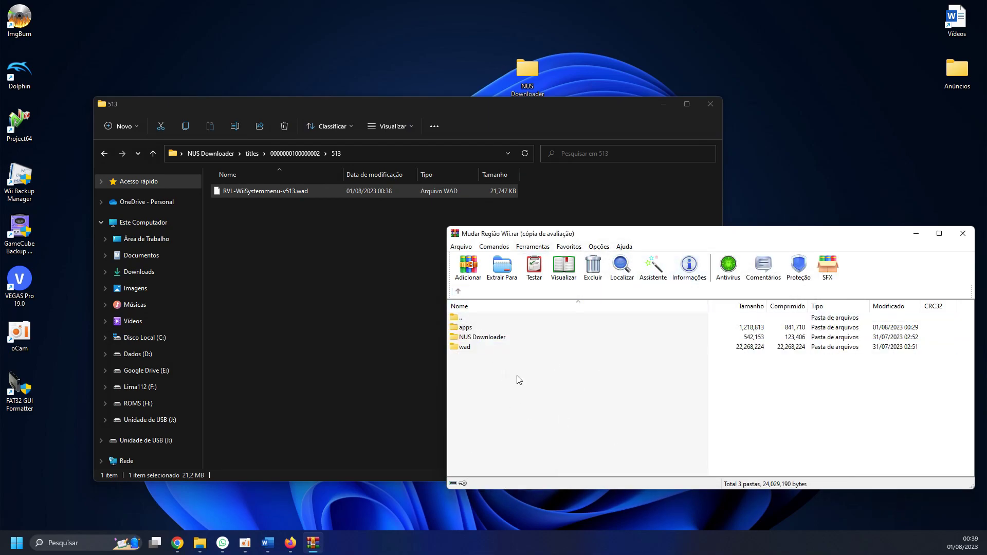
double_click(496, 348)
click(526, 345)
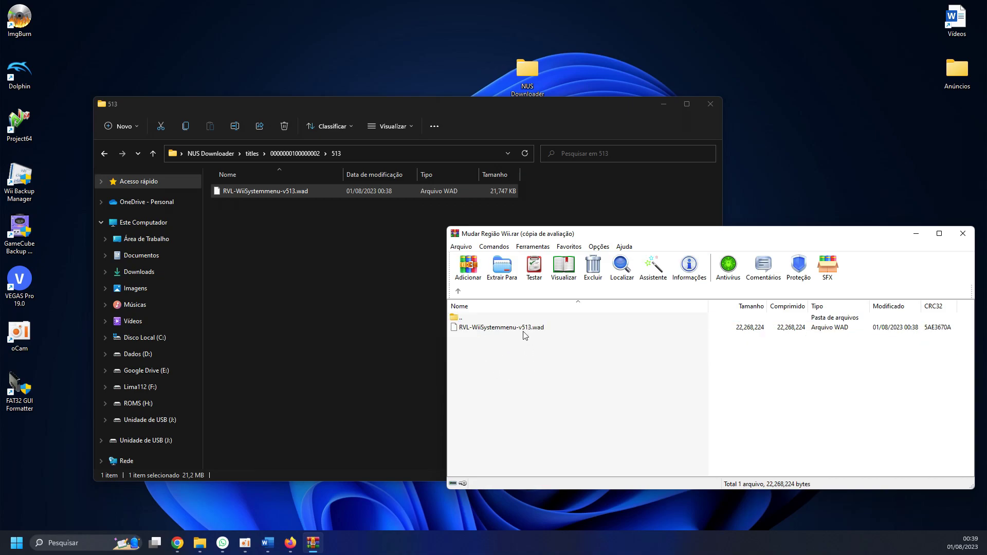
click(524, 334)
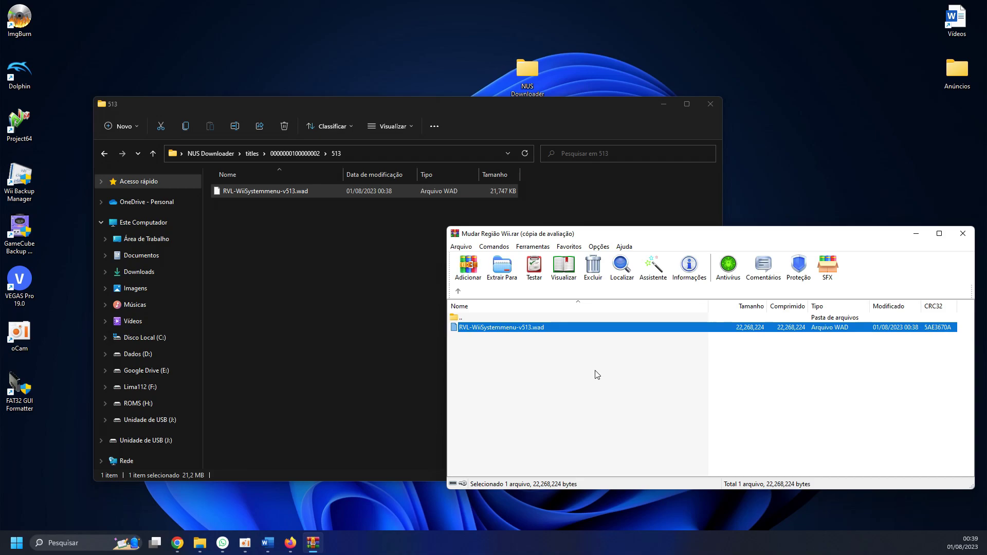
Step: Close the 513 folder and show the archive's Mudar Região Wii folder beside the open USB drive (J:)
click(710, 104)
key(BackSpace)
key(BackSpace)
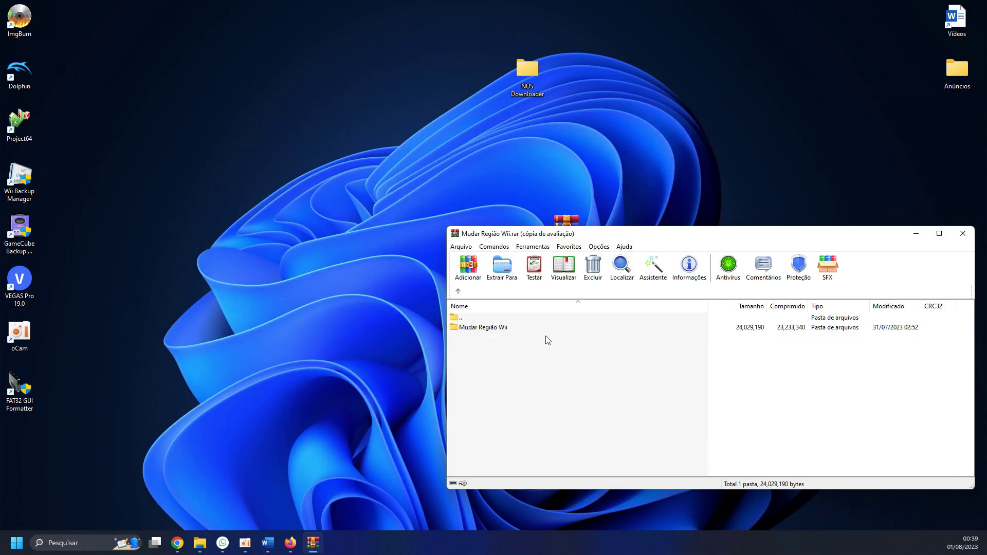
double_click(540, 328)
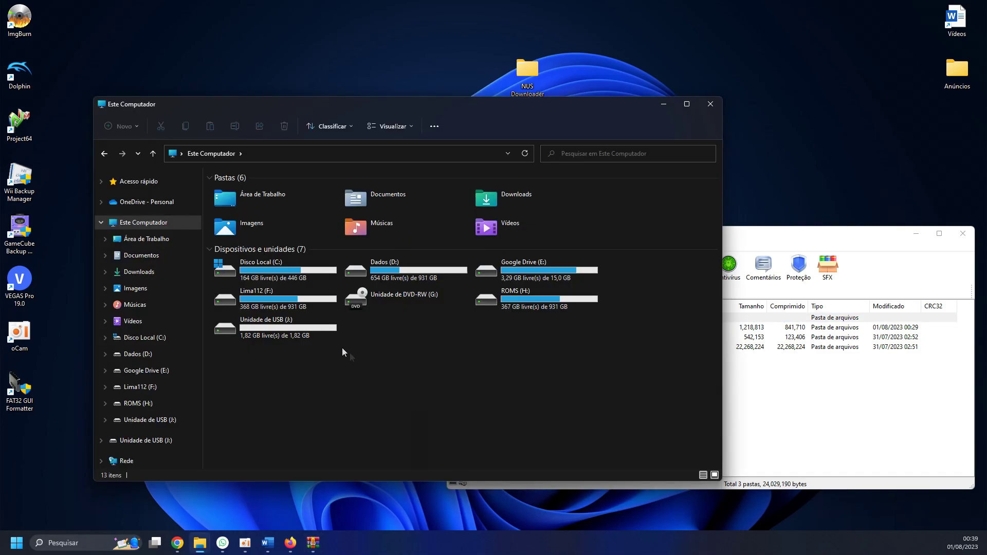
click(268, 335)
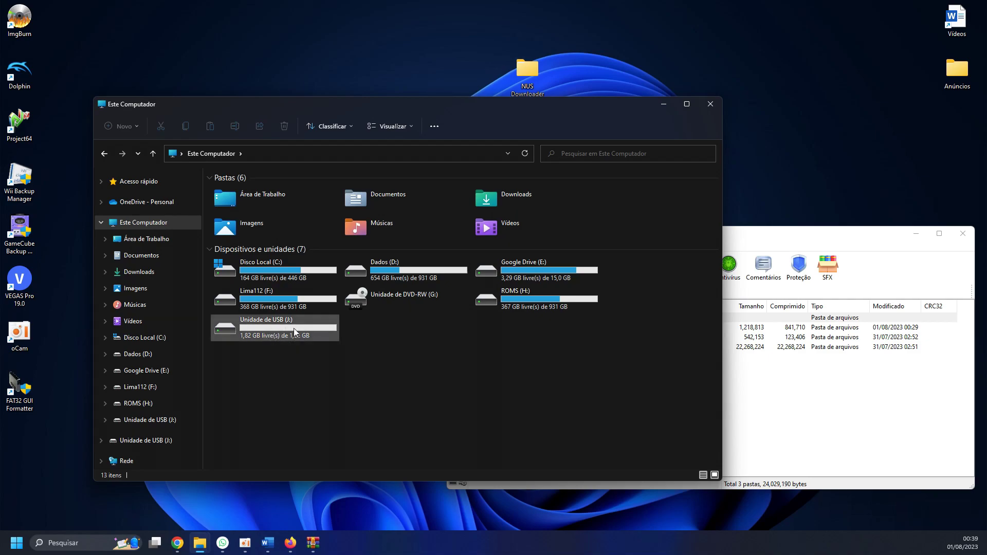
click(822, 422)
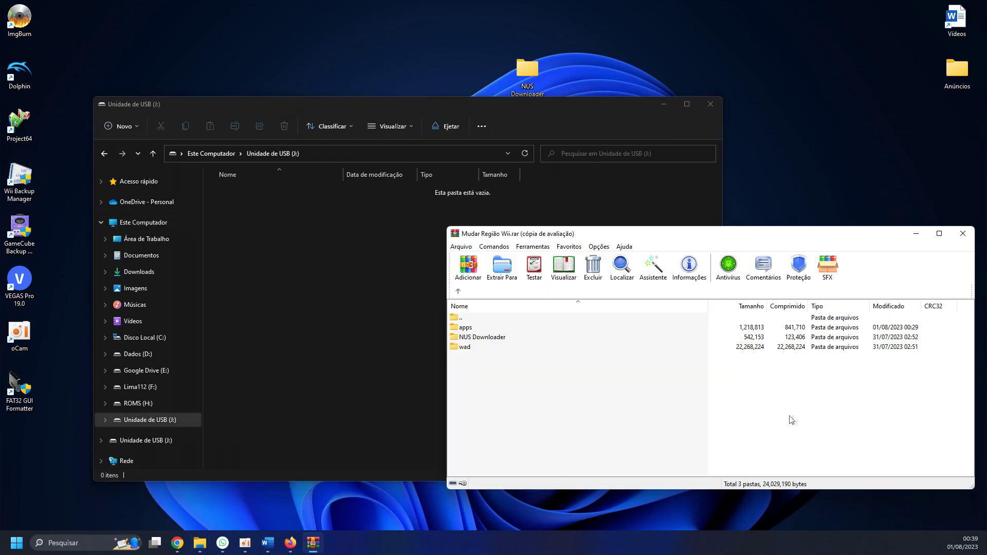
Step: Extract the apps and wad folders from the archive to the root of the USB drive (J:)
click(481, 329)
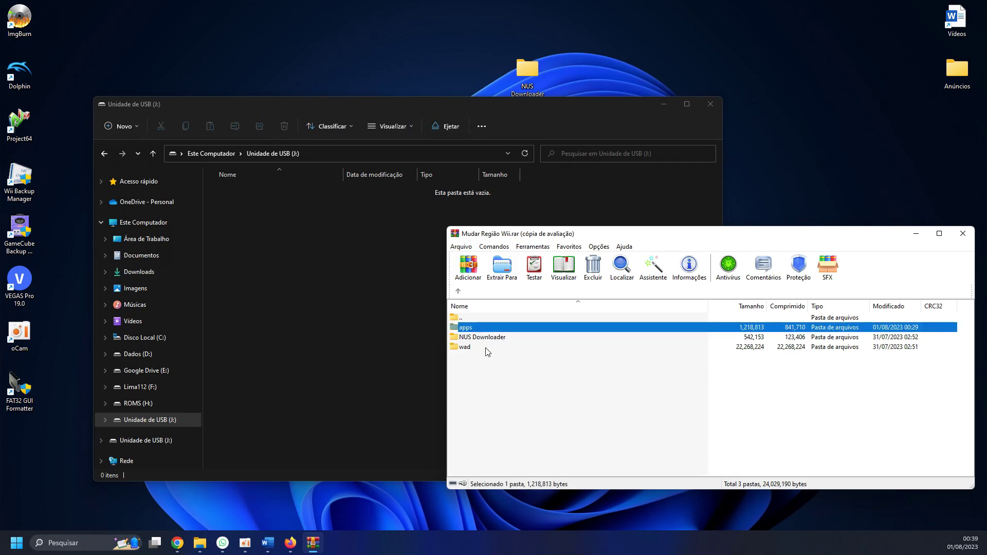
ctrl+click(465, 347)
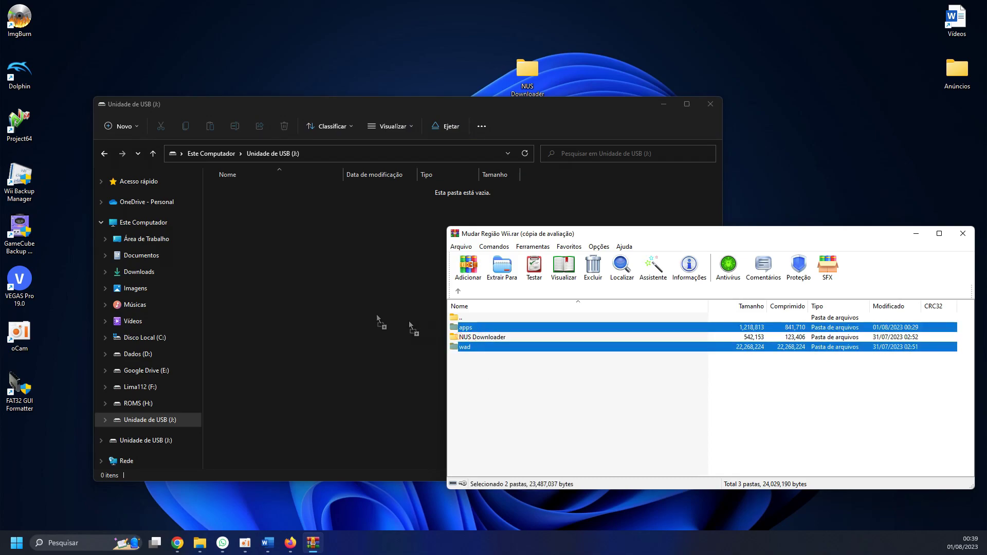
drag(409, 322, 353, 310)
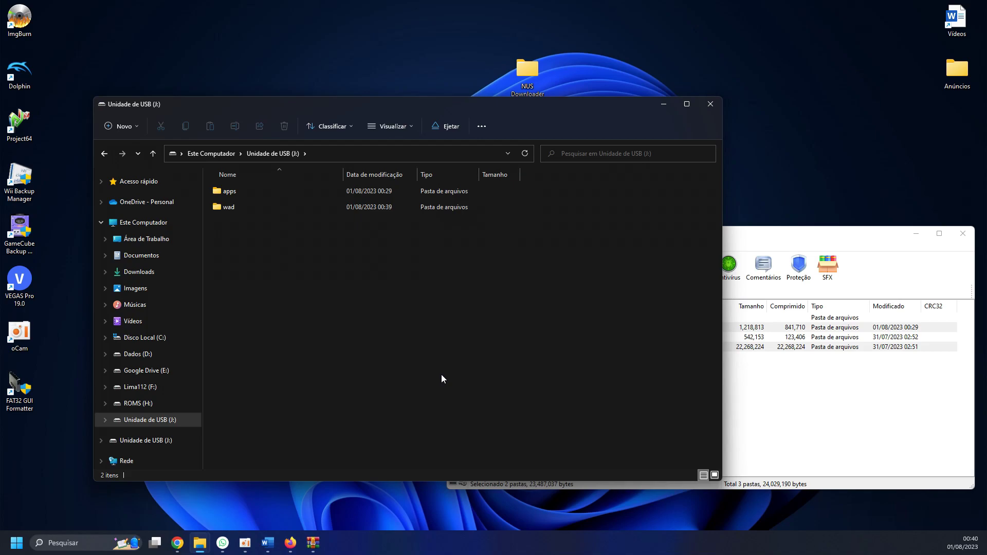
Step: Check the archive's wad folder for RVL-WiiSystemmenu-v513.wad and close the archive
click(881, 450)
double_click(477, 347)
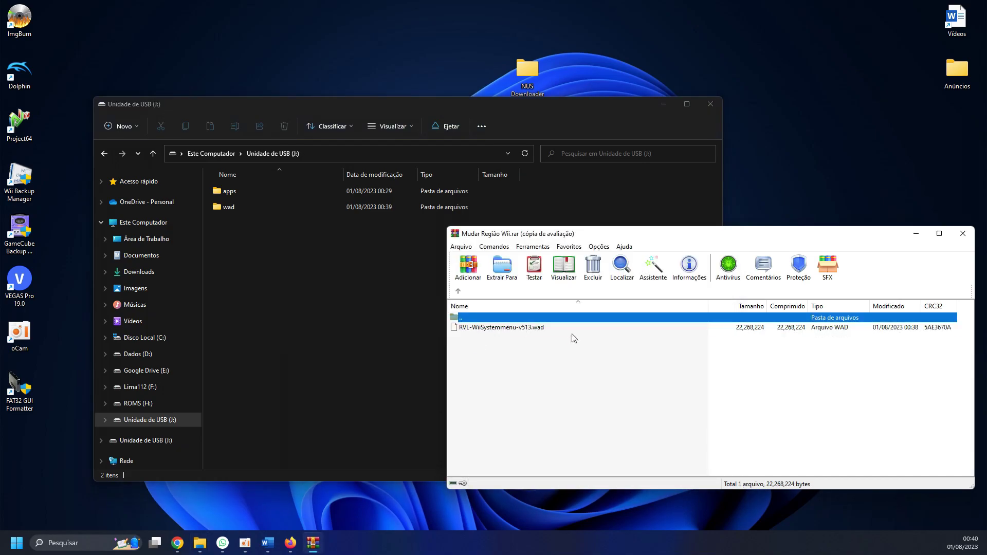
click(537, 330)
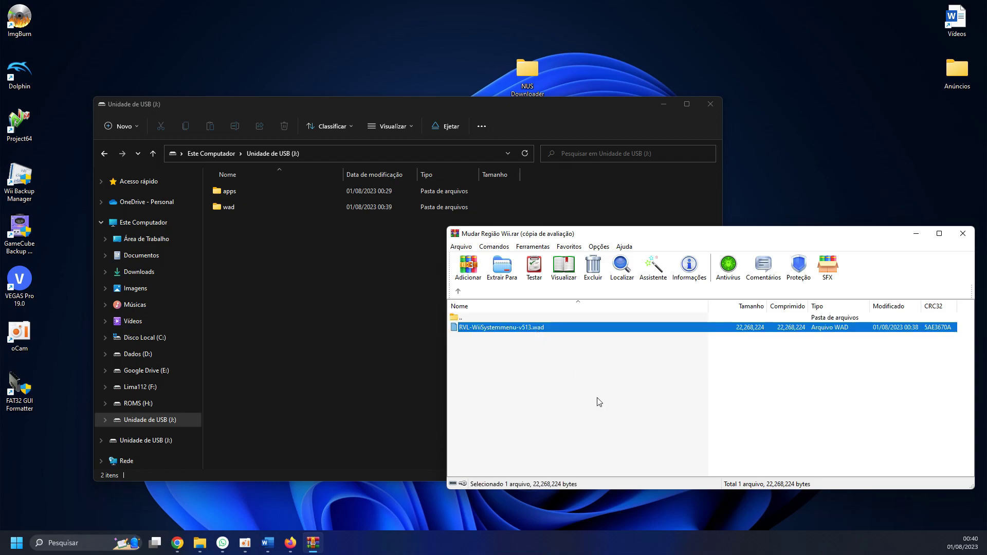
click(458, 292)
key(Escape)
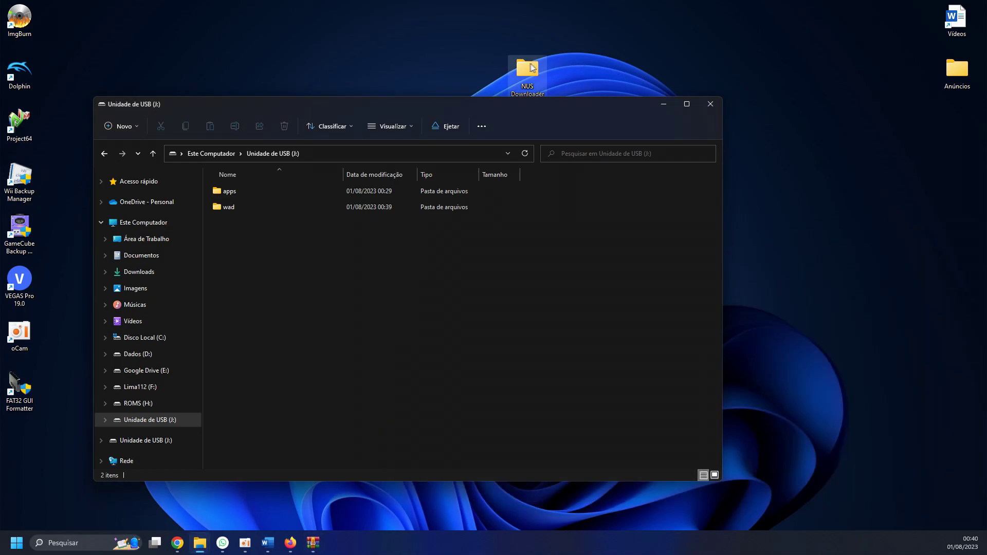
double_click(530, 66)
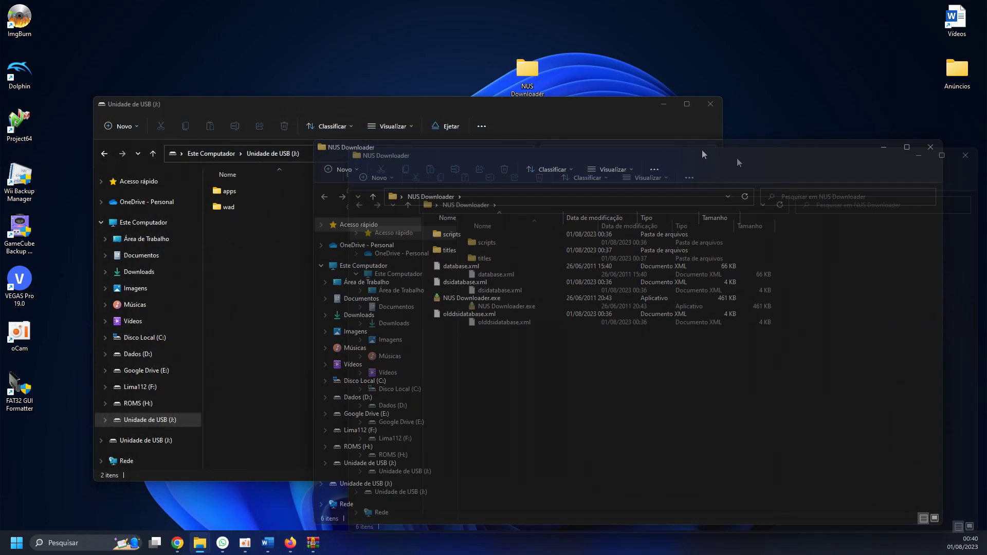
drag(702, 149, 852, 169)
double_click(647, 269)
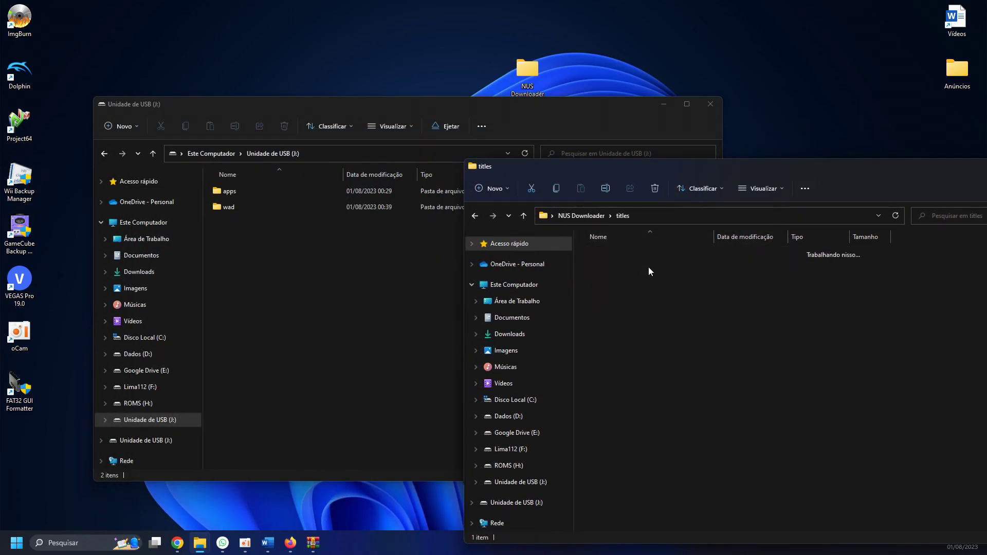
double_click(656, 257)
double_click(656, 258)
click(658, 254)
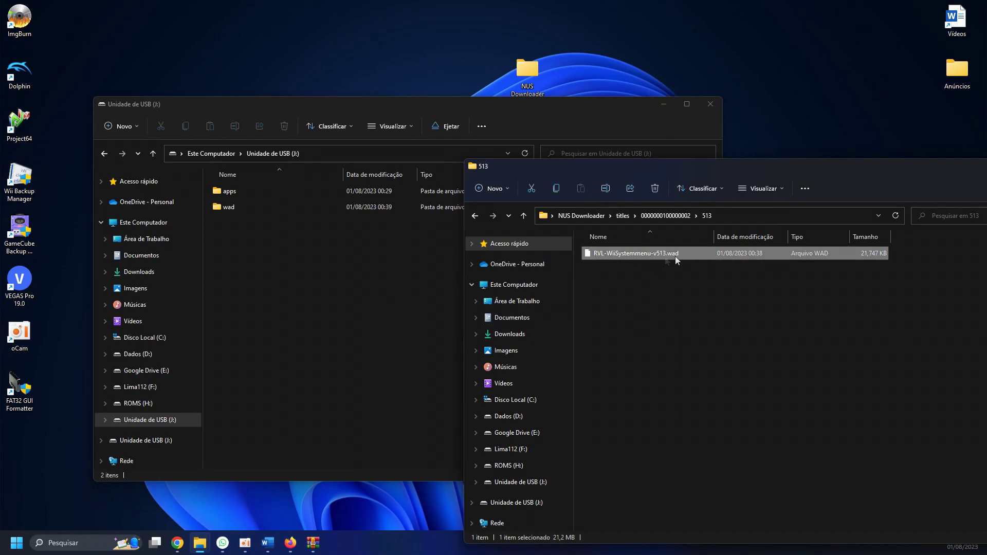
Step: Open the USB drive's wad folder and check it for RVL-WiiSystemmenu-v513.wad against the copy in the 513 folder
drag(674, 256, 387, 271)
mouse_move(279, 225)
mouse_down()
mouse_move(263, 211)
mouse_move(276, 208)
mouse_up()
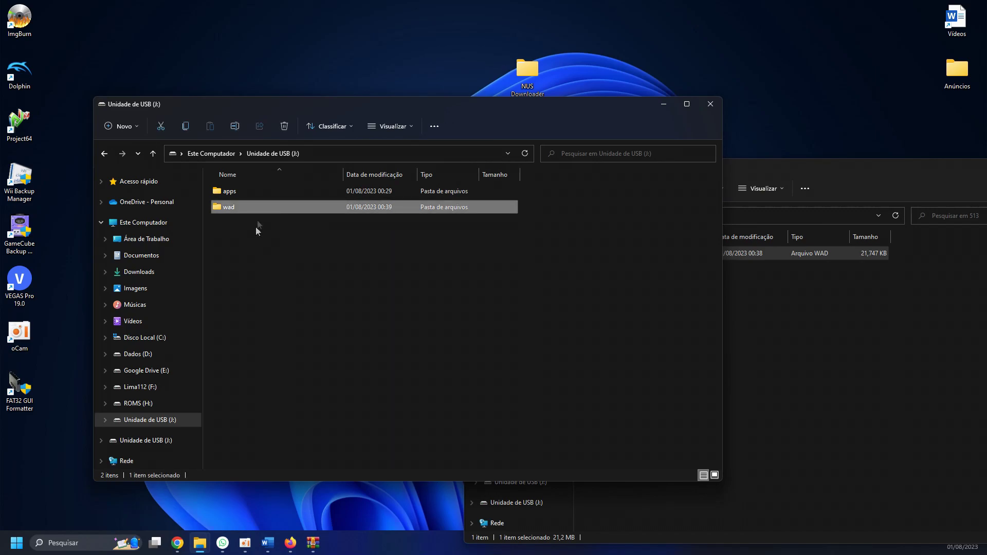
double_click(258, 208)
drag(291, 224, 395, 264)
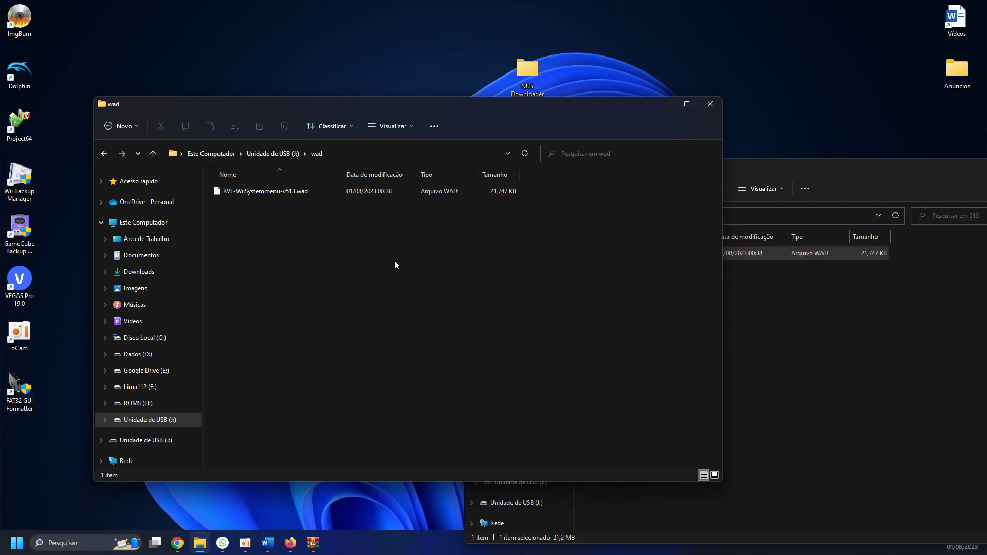
click(748, 339)
drag(874, 168, 577, 111)
drag(457, 273, 467, 277)
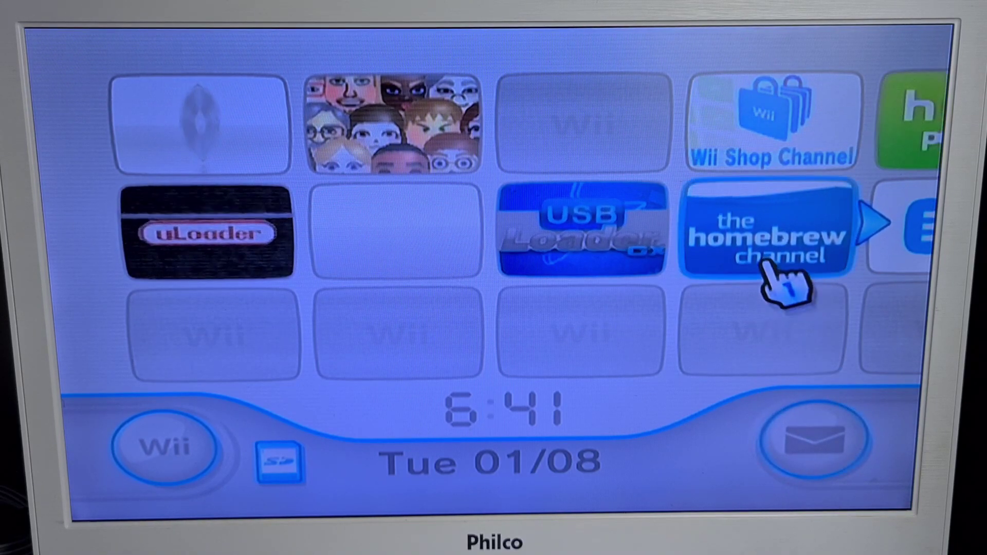
Step: Run Priiloader Installer from the Homebrew Channel on the Wii to install or update Priiloader, and exit back to the loader
click(735, 254)
click(669, 446)
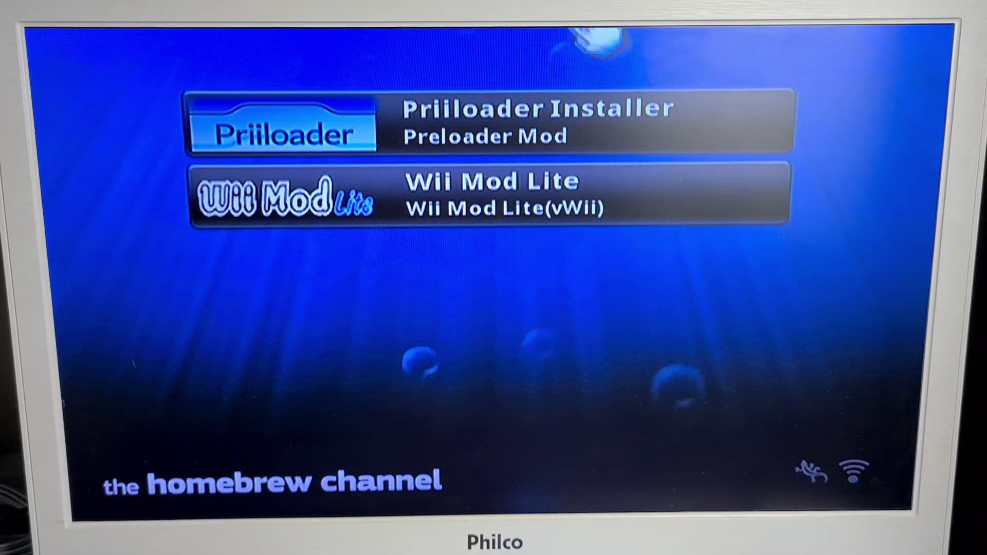
click(586, 116)
click(534, 408)
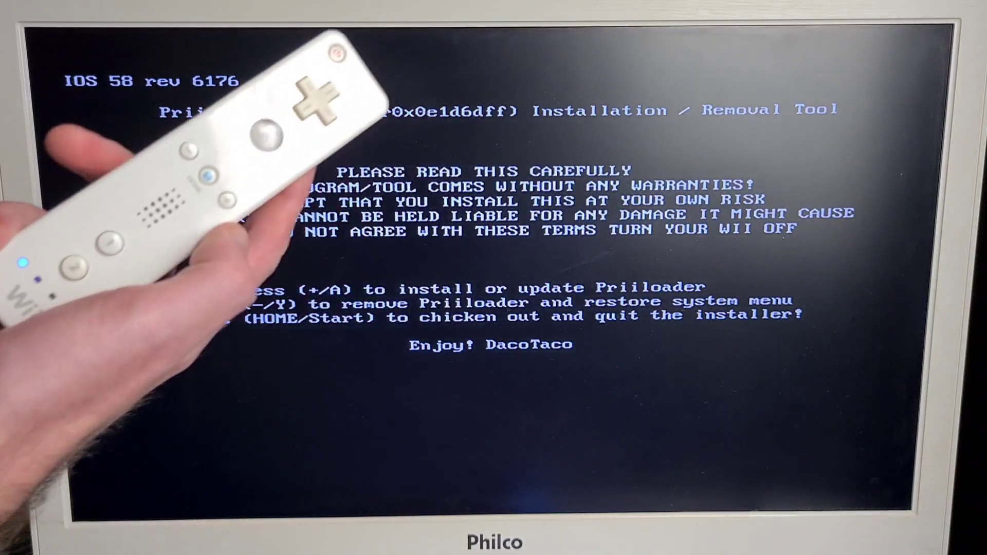
key(a)
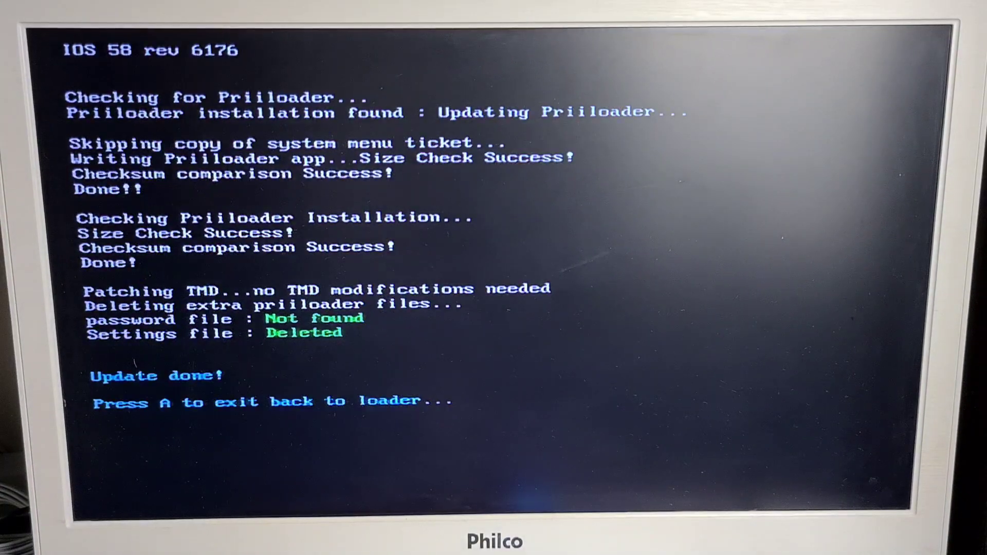
key(a)
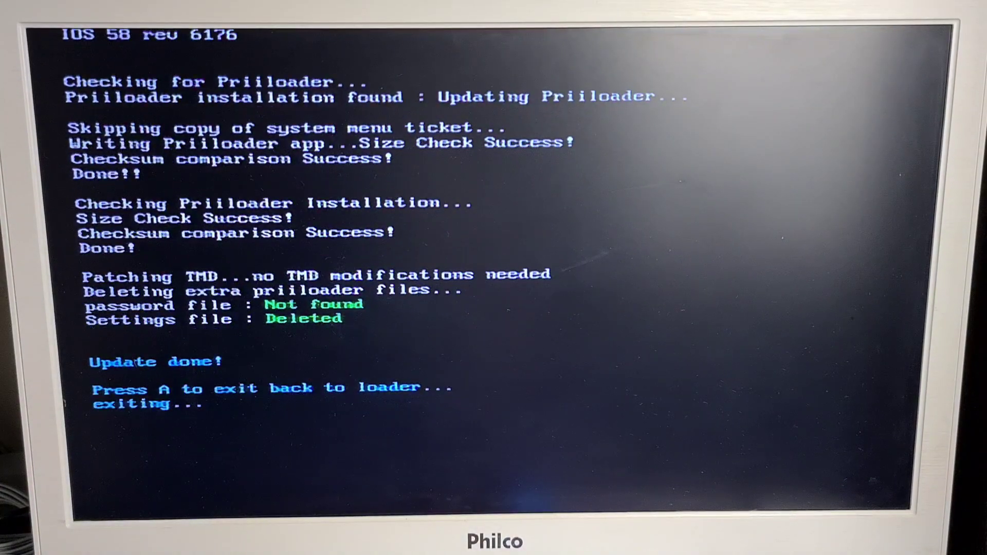